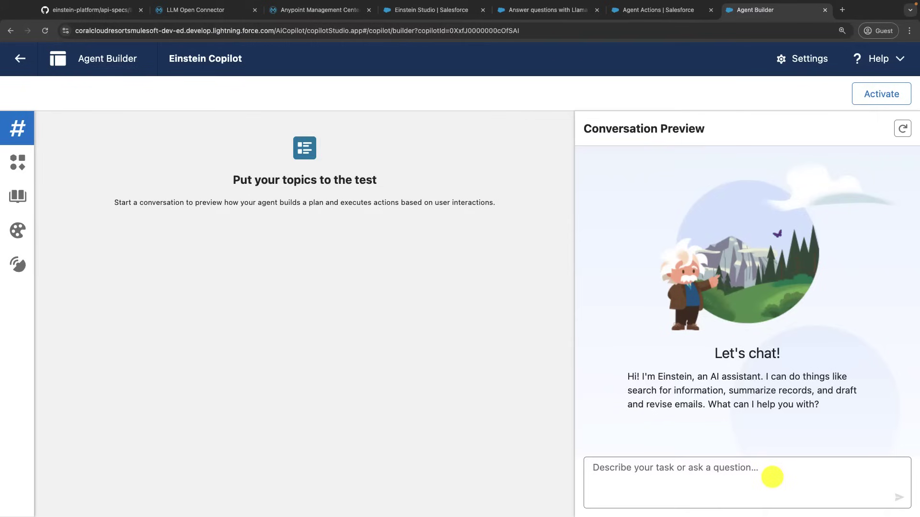
pyautogui.write('what is the')
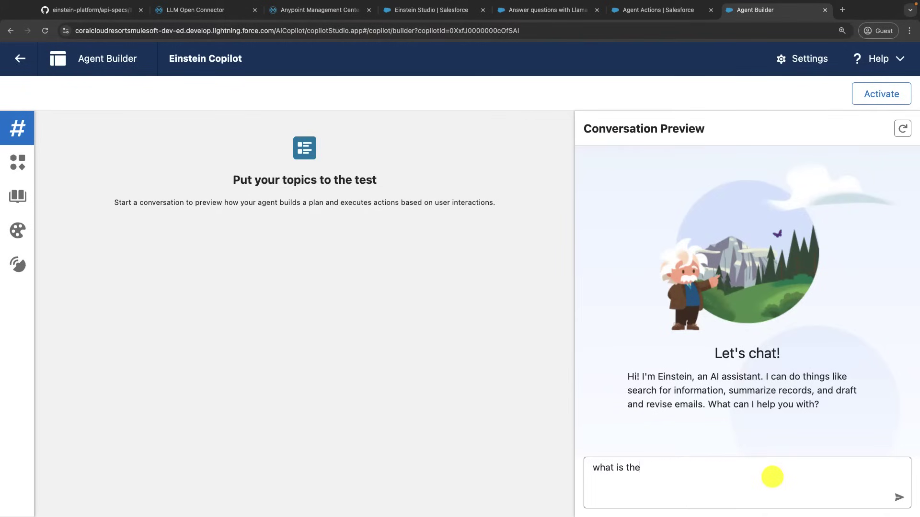
pyautogui.write(' capital of cana')
pyautogui.write('da?')
# Send 'what is the capital of canada?' and see Off_topic answer Ottawa with 0 actions.
pyautogui.press('Return')
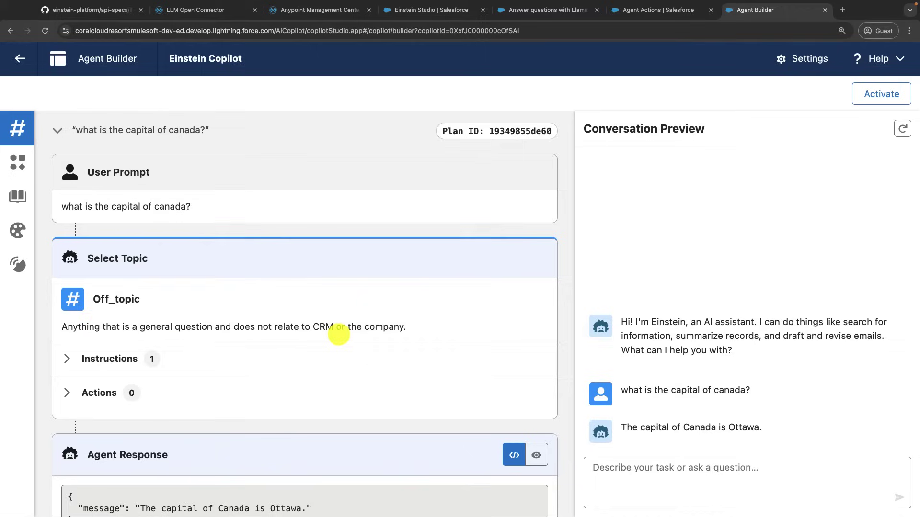
pyautogui.scroll(-2, 393, 328)
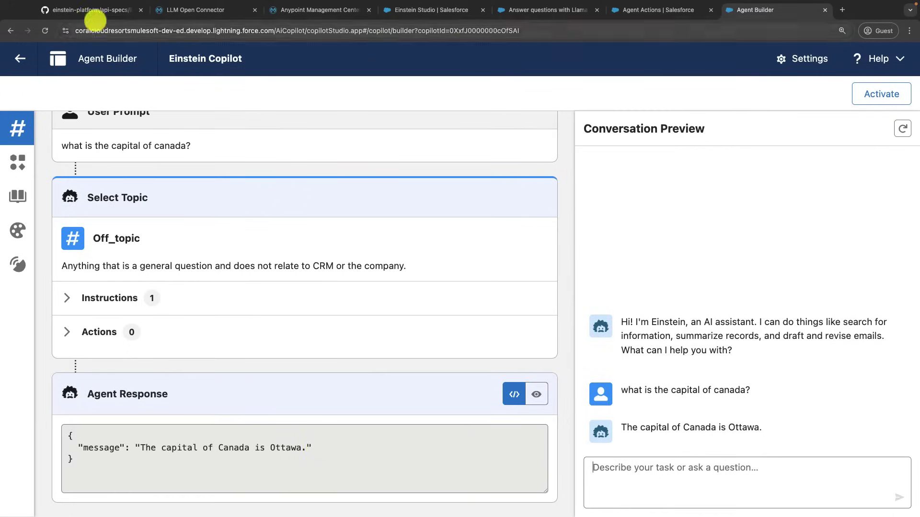
# Show the llm-open-connector.yml spec in the salesforce/einstein-platform GitHub repository.
pyautogui.click(95, 14)
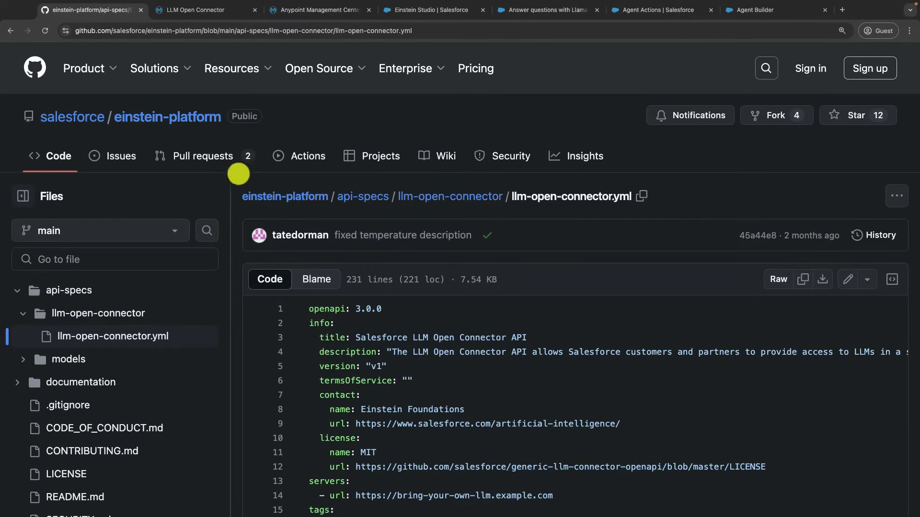
# Review the LLM Open Connector's createChatCompletion body, then confirm ollama-llm-provider is running.
pyautogui.click(202, 10)
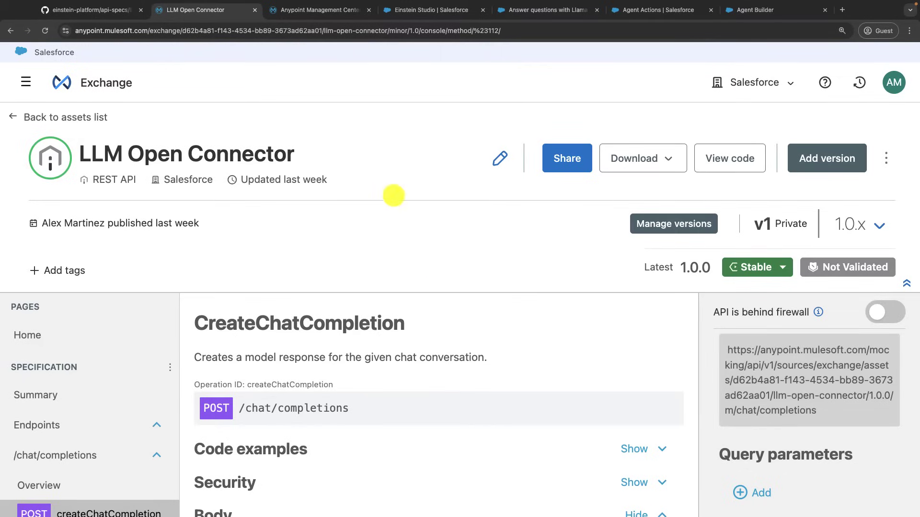
pyautogui.scroll(-2, 411, 222)
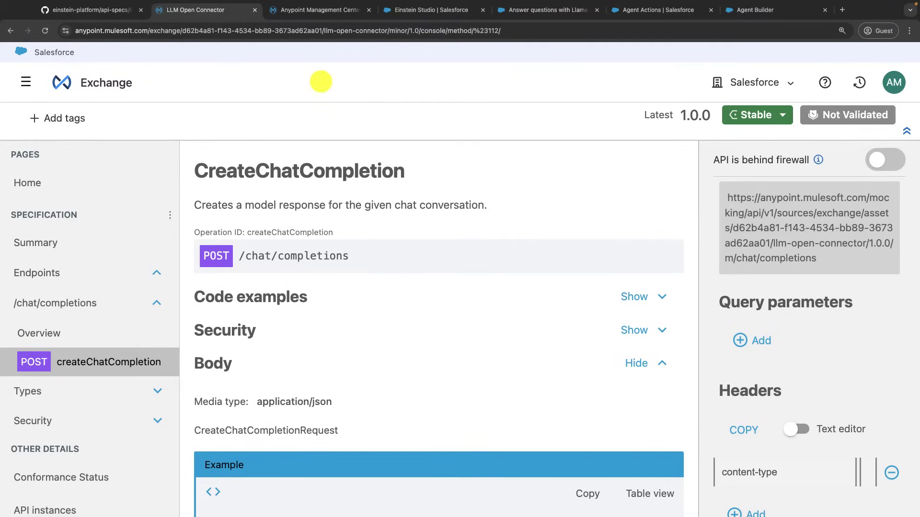
pyautogui.click(309, 10)
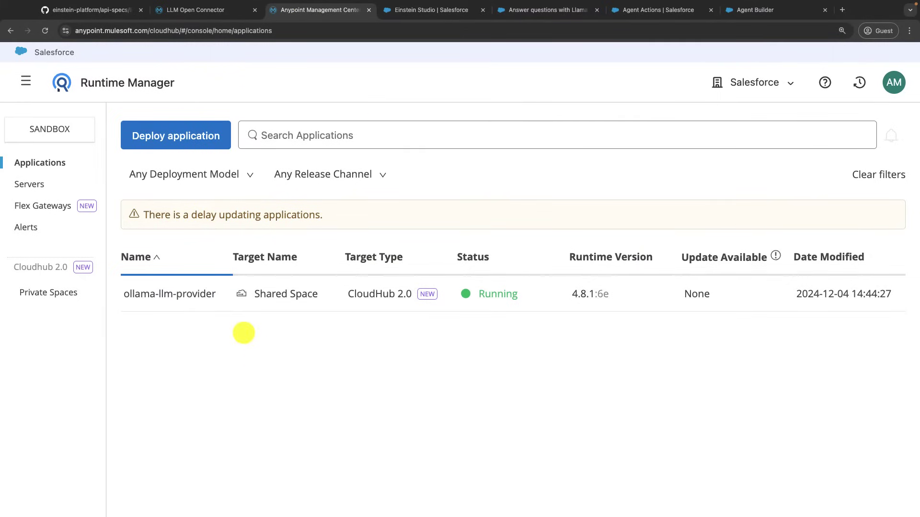
pyautogui.moveTo(384, 294)
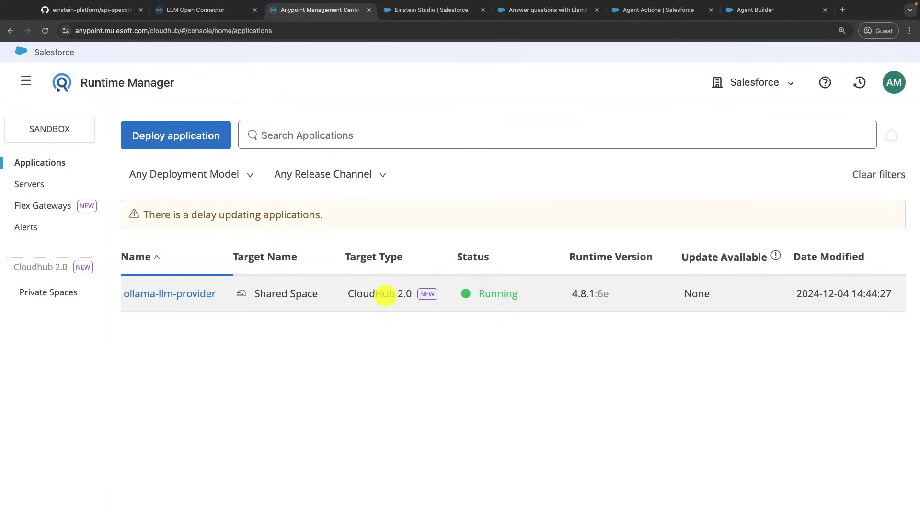
# Switch from Runtime Manager to the Einstein Studio Model Library of foundation models.
pyautogui.click(400, 11)
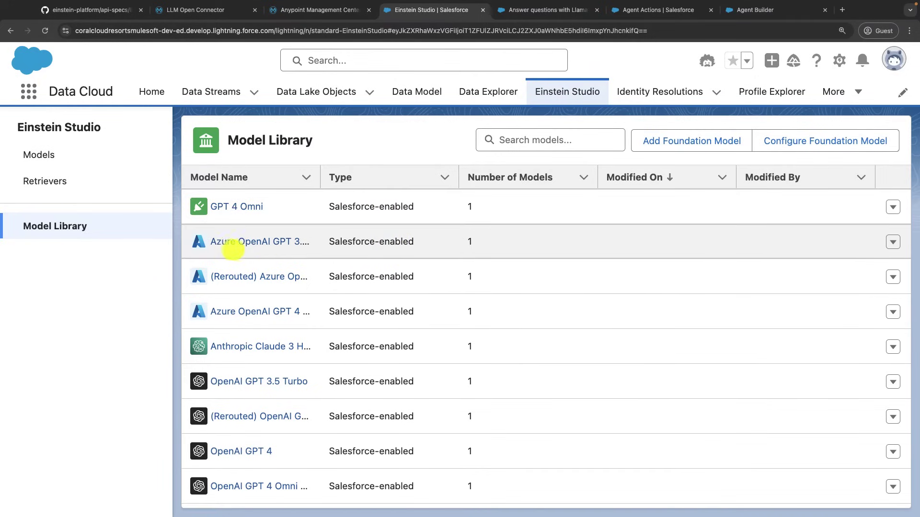
pyautogui.scroll(-1, 346, 267)
pyautogui.scroll(-1, 346, 268)
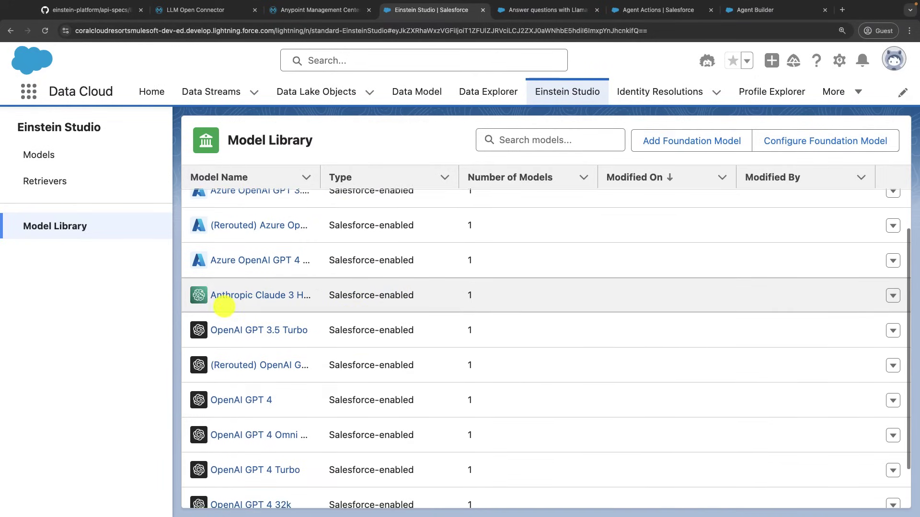
pyautogui.scroll(-2, 391, 294)
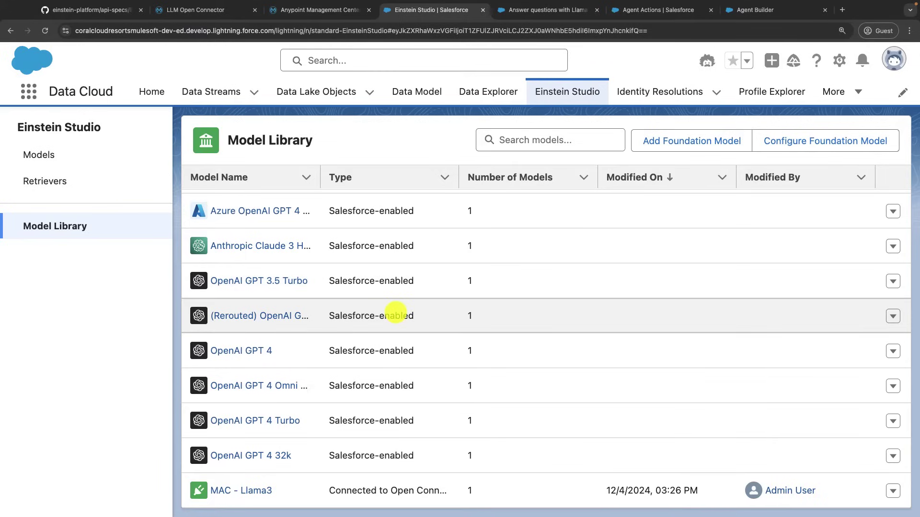
pyautogui.scroll(2, 394, 315)
pyautogui.scroll(1, 394, 313)
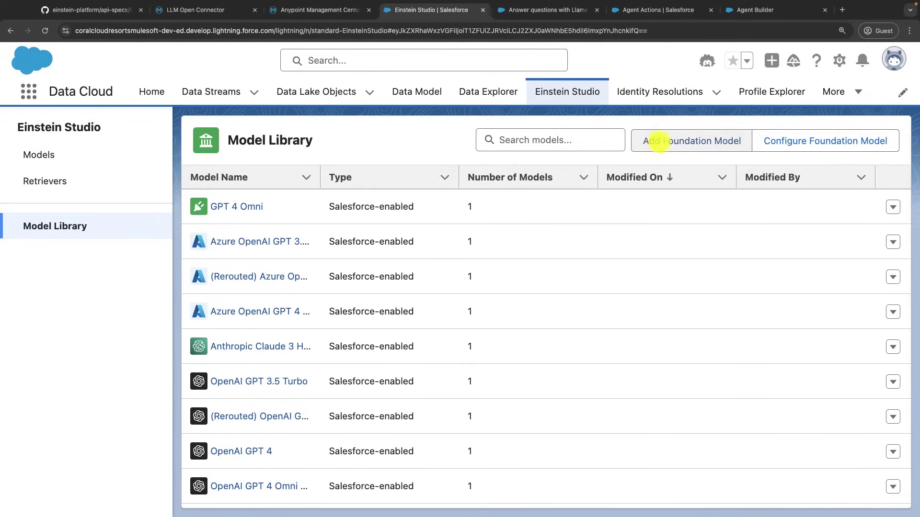
# Try Connect to your LLM, abandon it, and open the MAC - Llama3 model details.
pyautogui.click(705, 141)
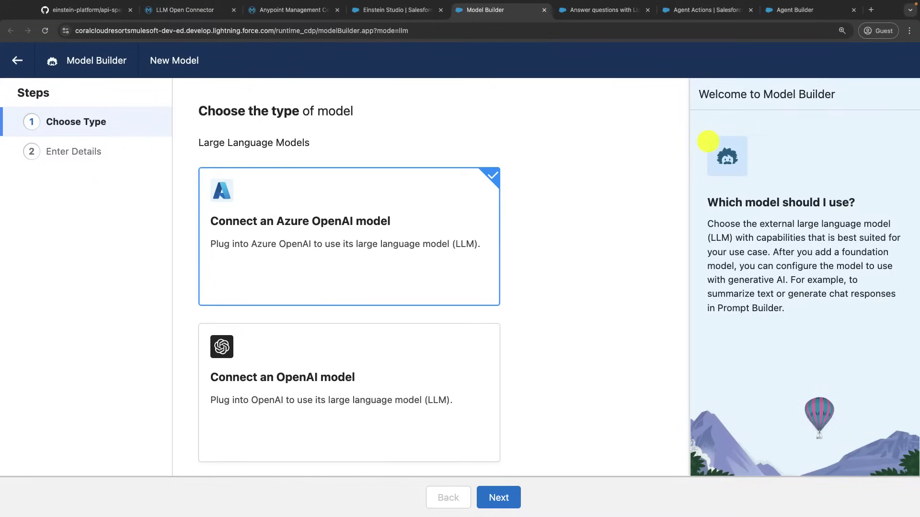
pyautogui.scroll(-5, 575, 206)
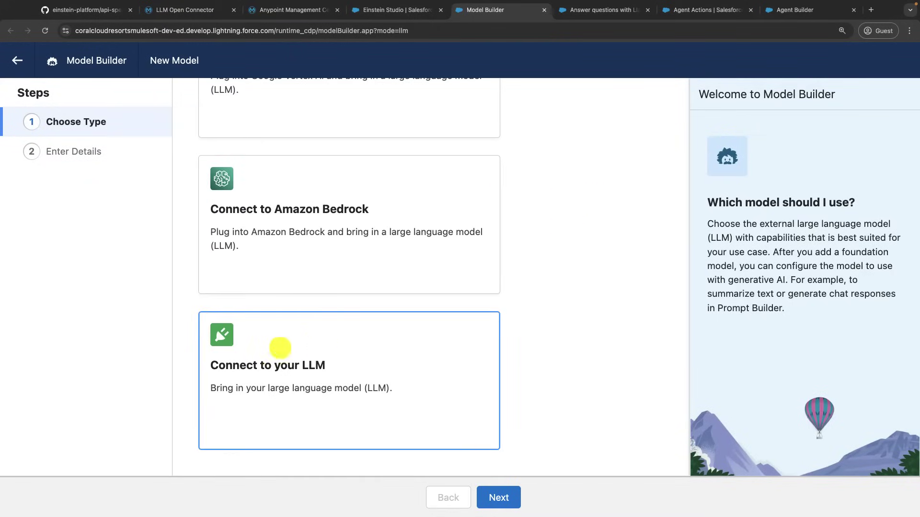
pyautogui.click(275, 345)
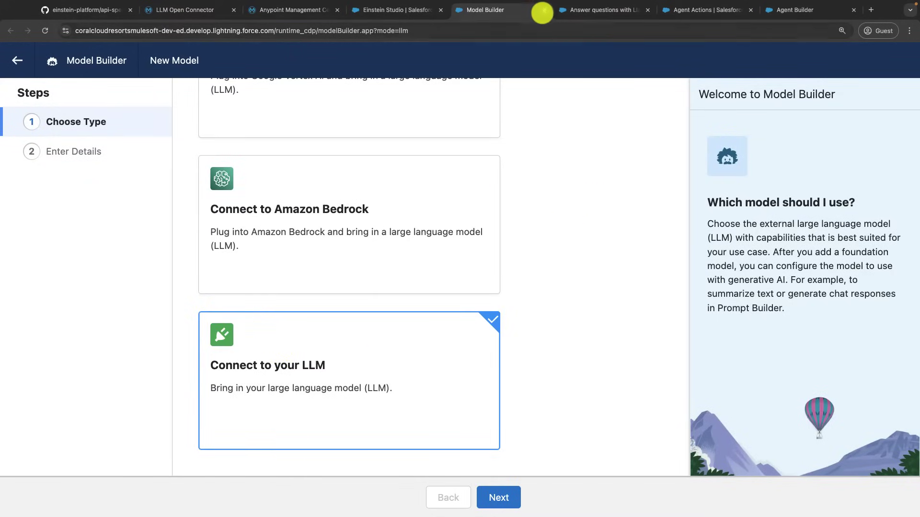
pyautogui.click(544, 10)
pyautogui.scroll(-3, 460, 323)
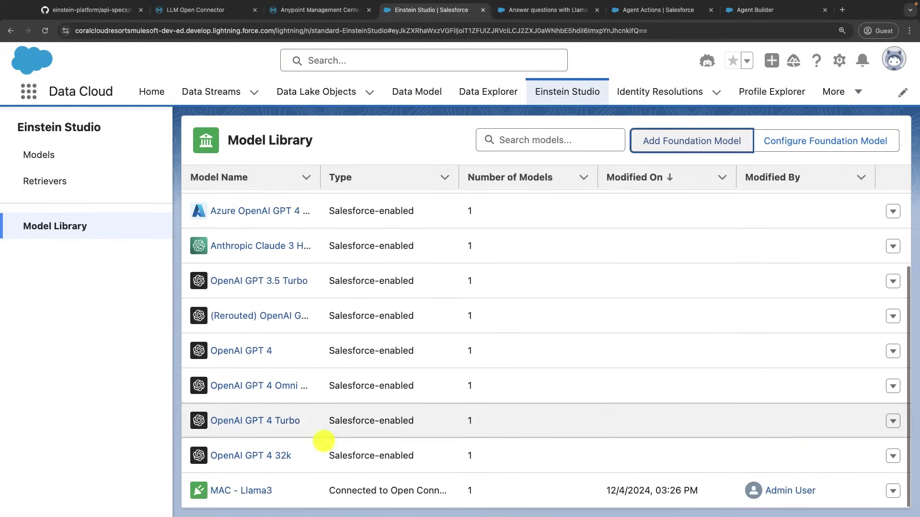
pyautogui.click(242, 491)
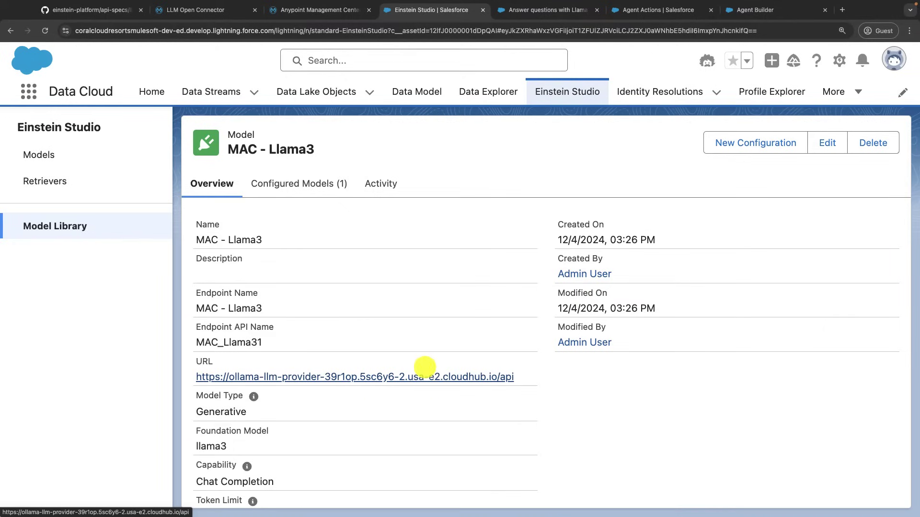
# View the llama3 - chat configured model, then the 'Answer questions with Llama3 in MuleSoft' template.
pyautogui.click(305, 185)
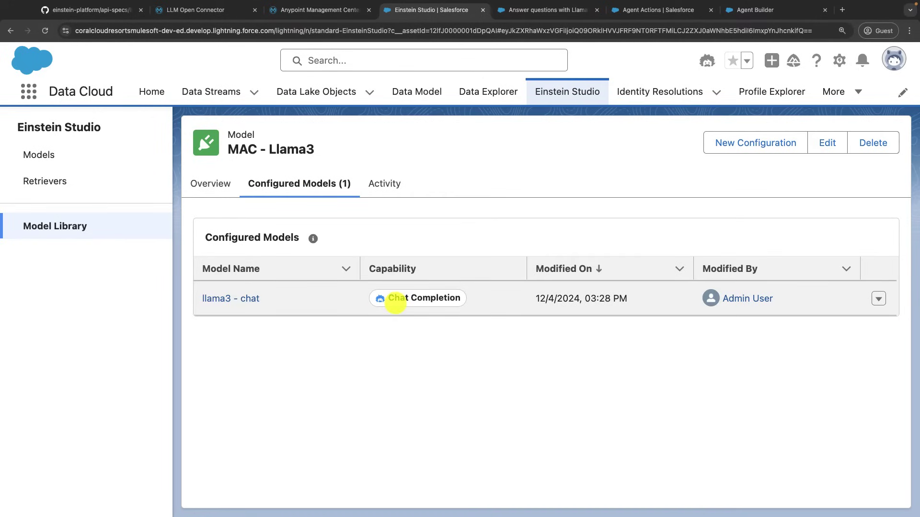
pyautogui.click(245, 299)
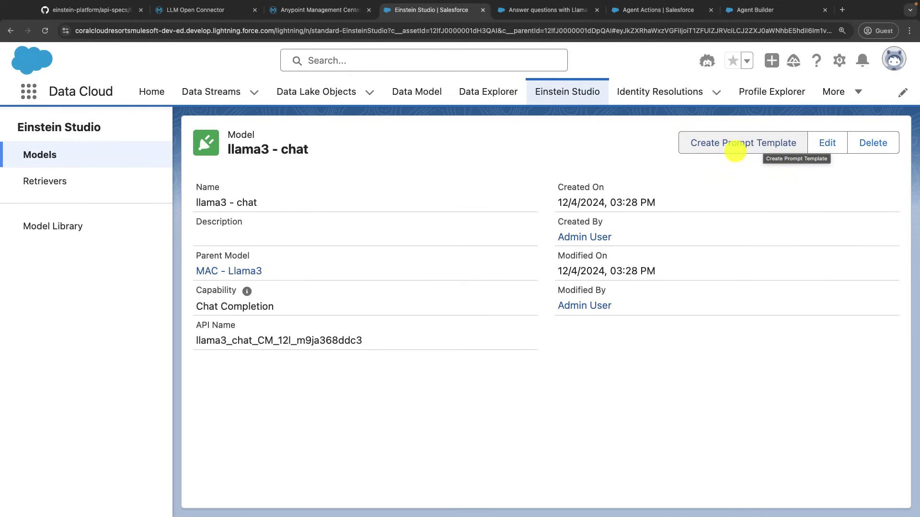
pyautogui.click(539, 10)
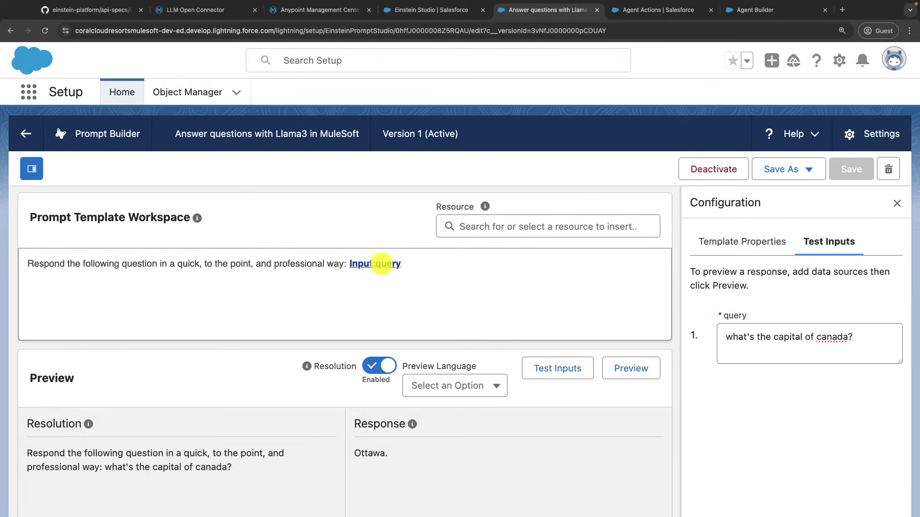
# Check that the Llama3 template's preview answers the Canada capital query with Ottawa.
pyautogui.click(430, 270)
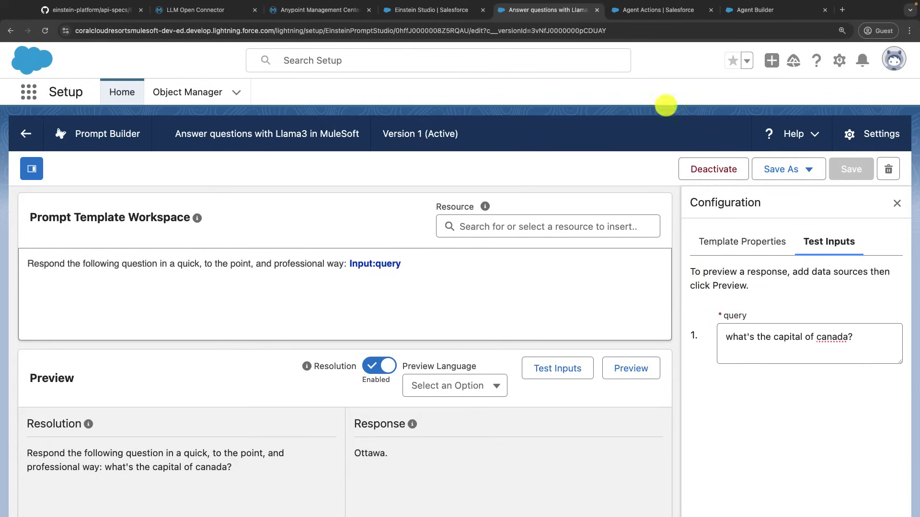
pyautogui.click(661, 12)
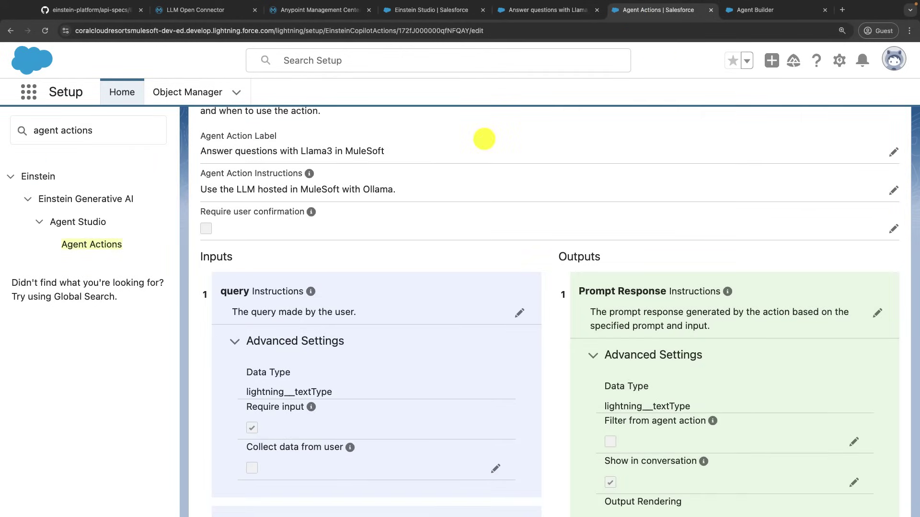
pyautogui.scroll(5, 397, 187)
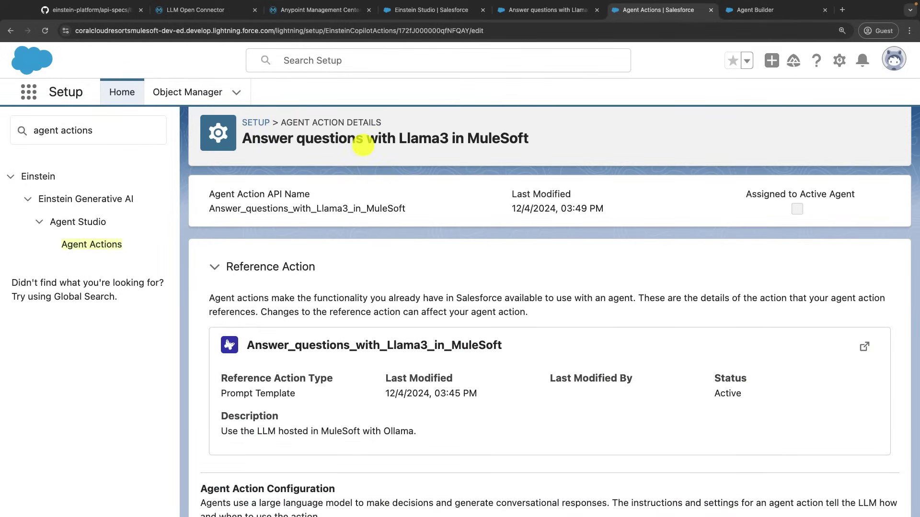
pyautogui.scroll(-3, 452, 200)
pyautogui.scroll(-3, 453, 200)
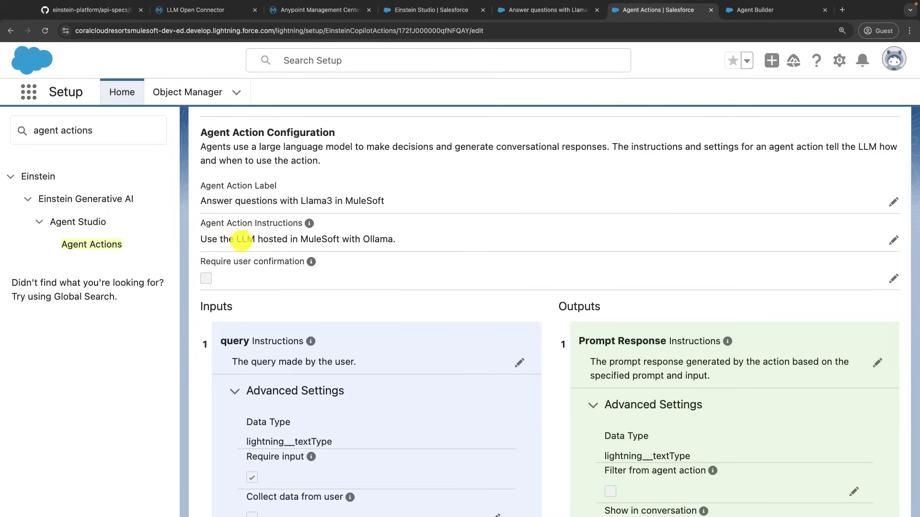
pyautogui.scroll(-1, 418, 242)
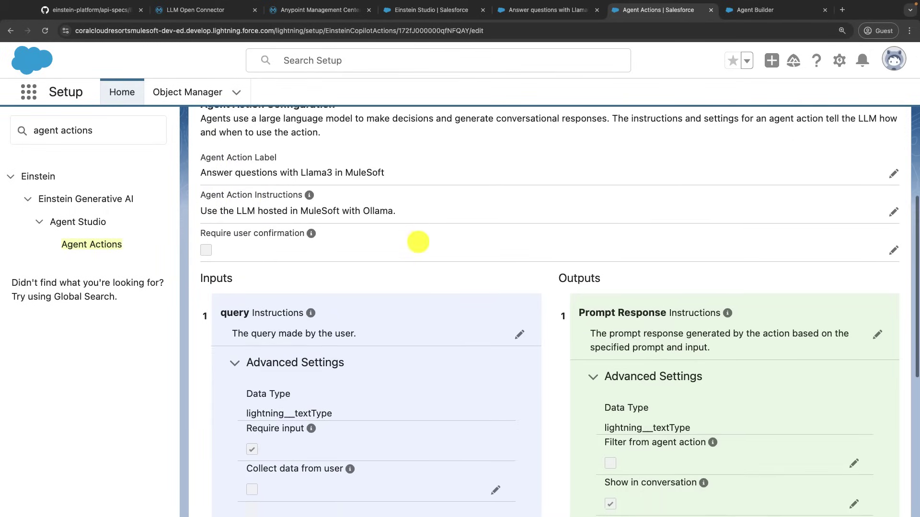
pyautogui.scroll(-2, 418, 243)
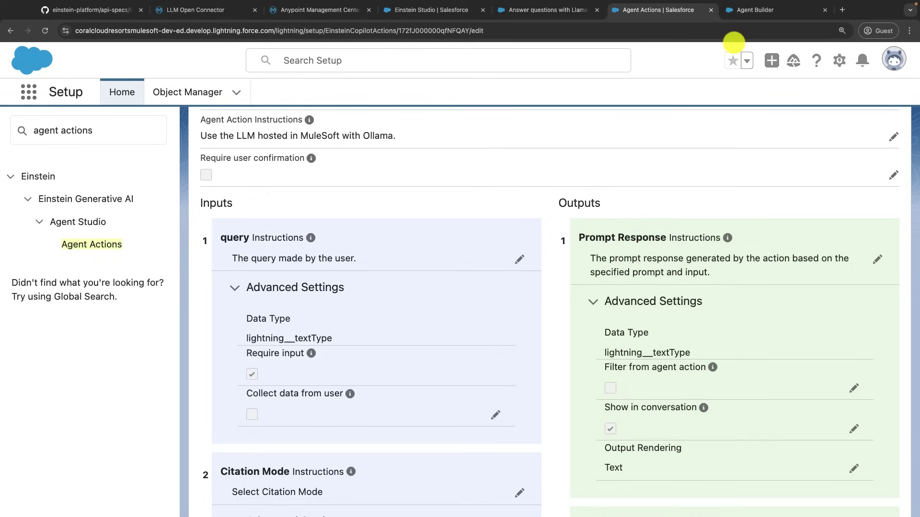
# Bring up the Off topic topic's assigned actions in Agent Builder.
pyautogui.click(752, 10)
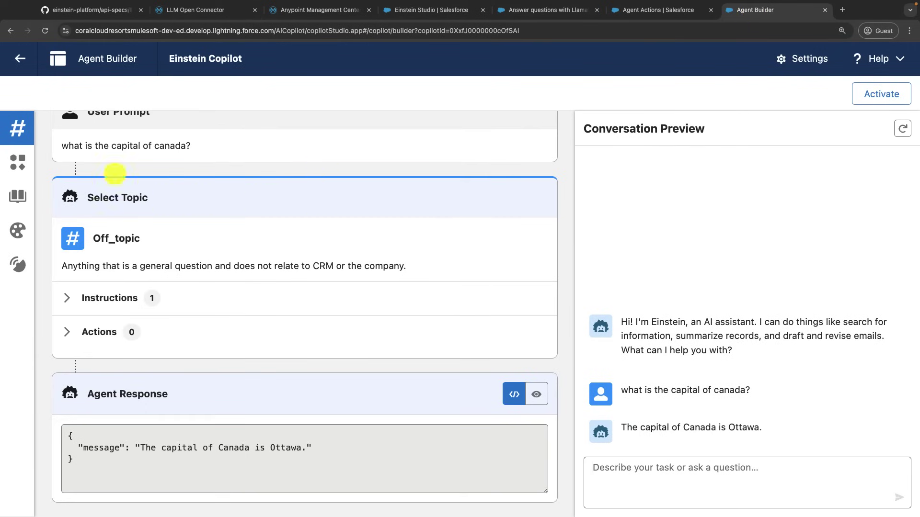
pyautogui.click(18, 129)
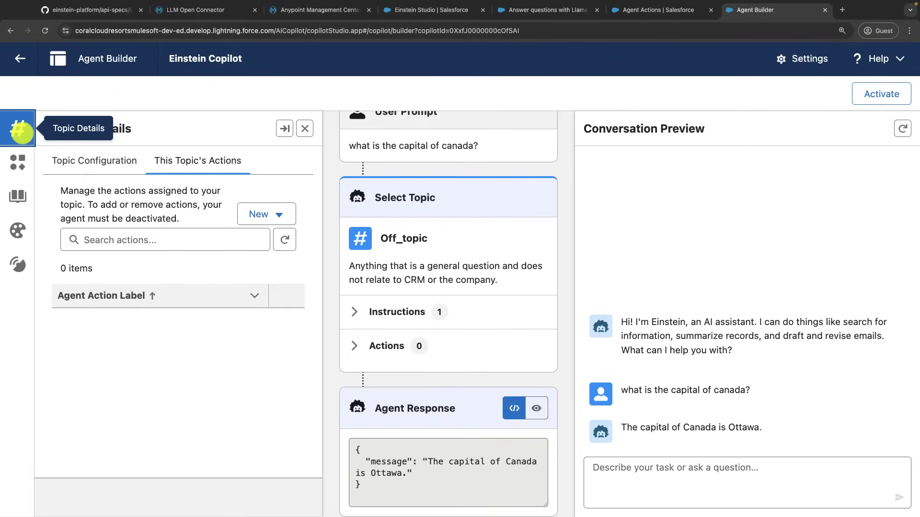
pyautogui.click(49, 129)
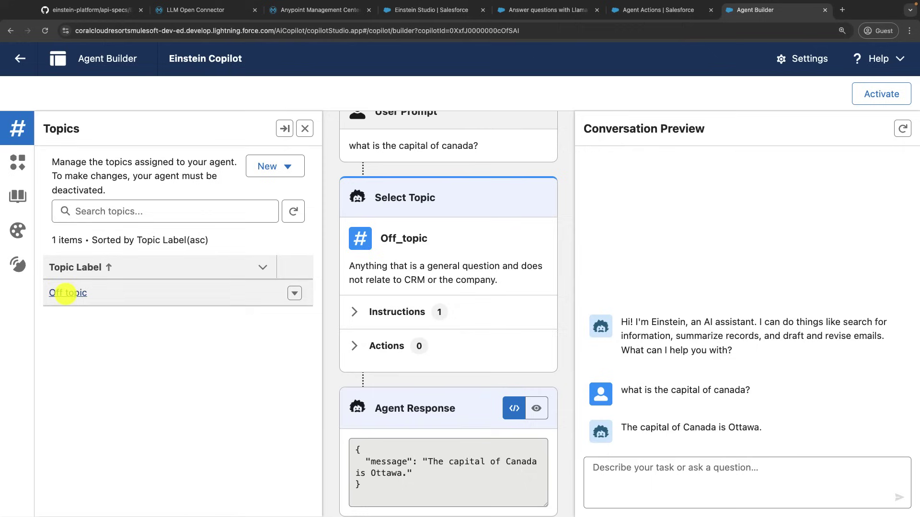
pyautogui.click(66, 292)
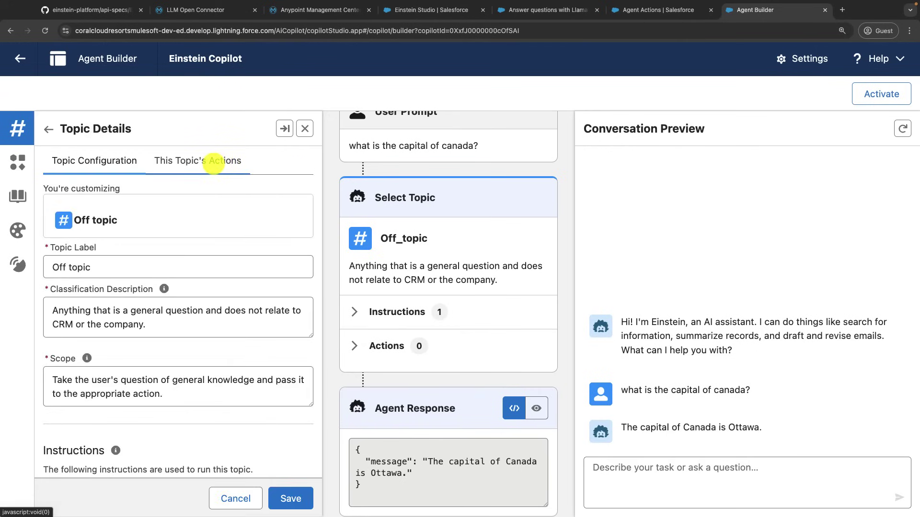
pyautogui.click(192, 161)
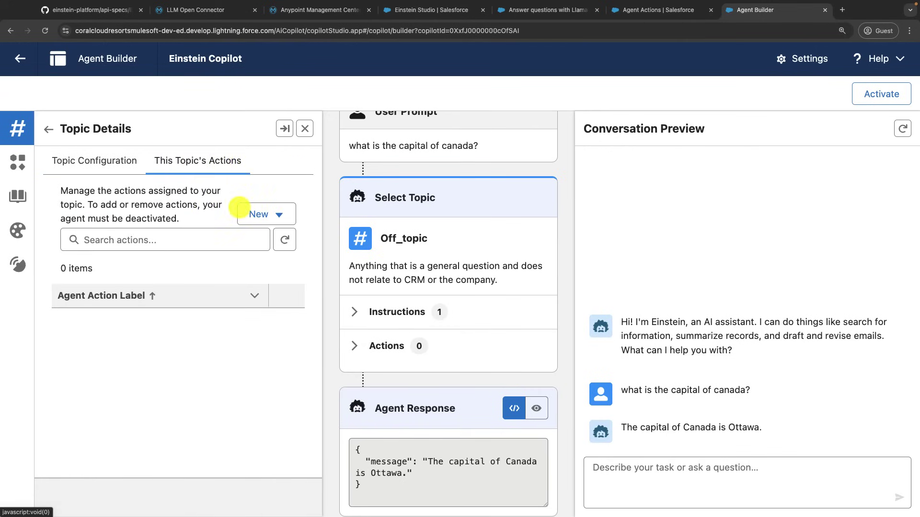
# Add 'Answer questions with Llama3 in MuleSoft' from the Asset Library to Off topic.
pyautogui.click(249, 213)
pyautogui.click(229, 240)
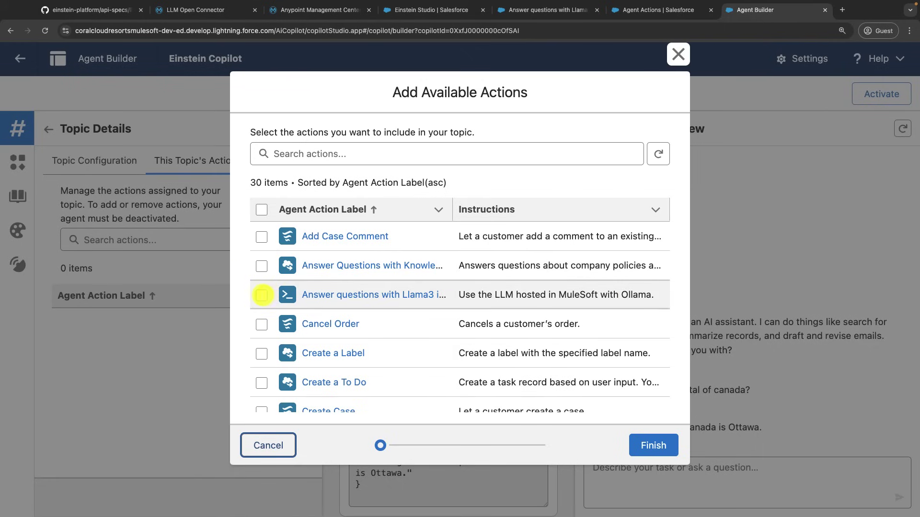
pyautogui.click(262, 295)
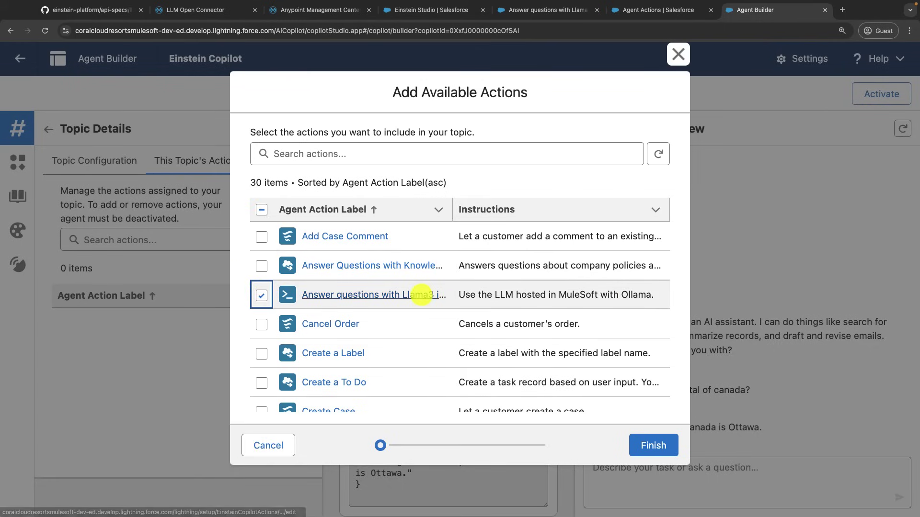
pyautogui.click(653, 445)
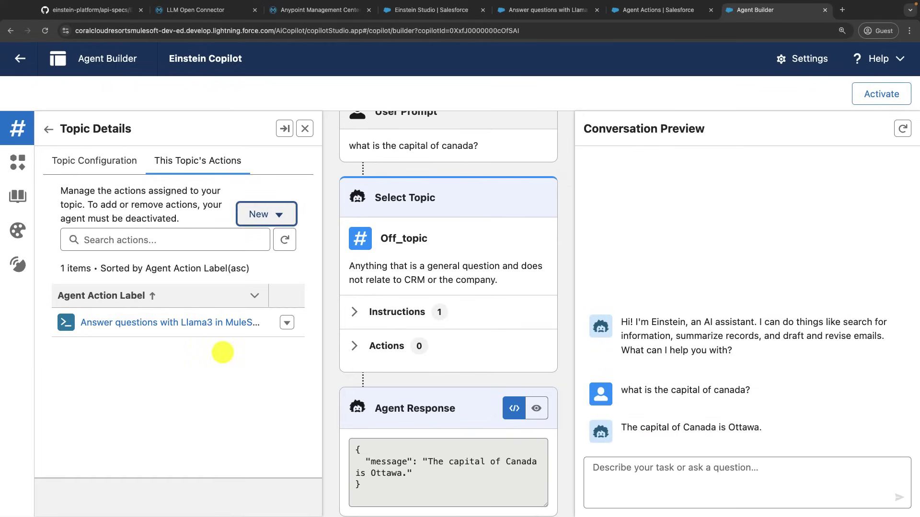
# Restart the preview conversation and save the Off topic topic.
pyautogui.click(903, 129)
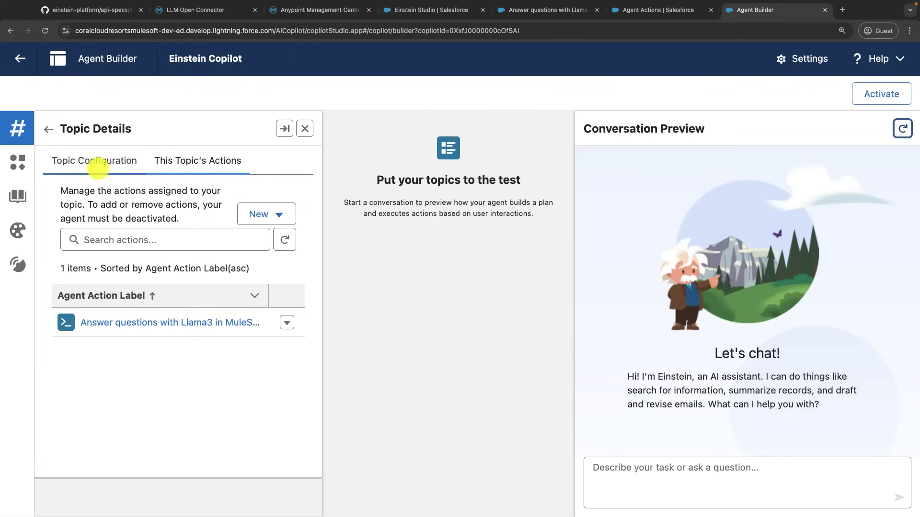
pyautogui.click(99, 167)
pyautogui.click(290, 498)
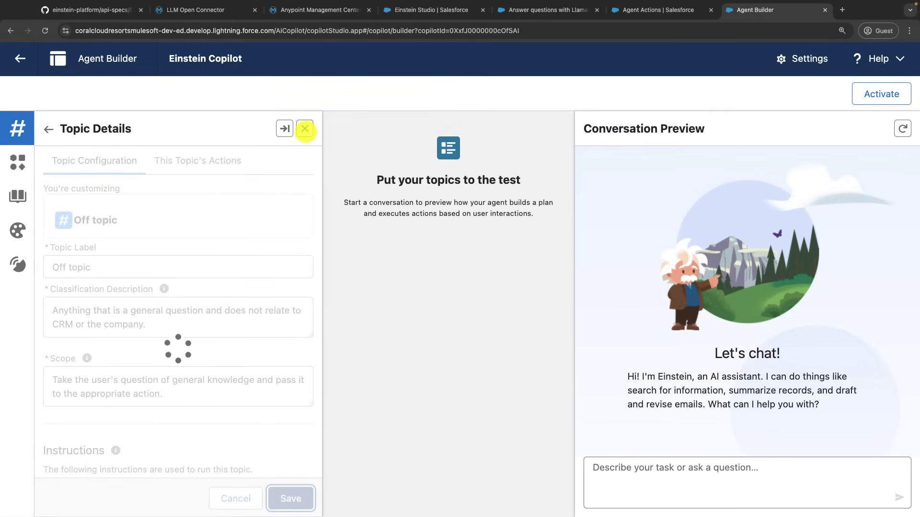
pyautogui.click(305, 129)
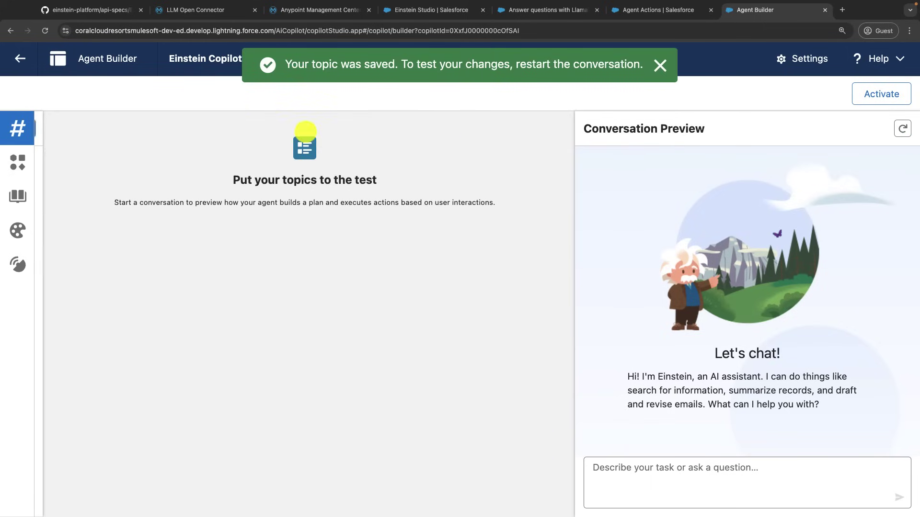
# Ask 'what is the capital of canada?' and see the Llama3 MuleSoft action return Ottawa.
pyautogui.click(668, 480)
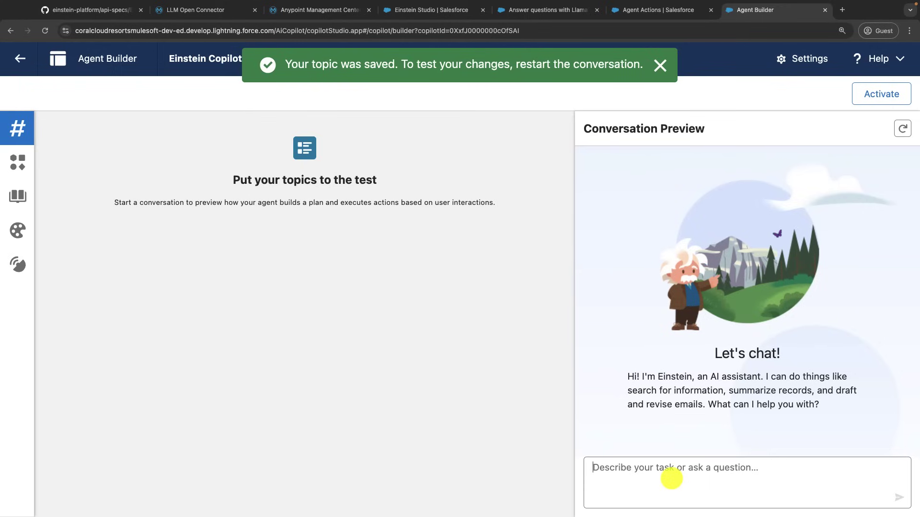
pyautogui.write('what isthe capit')
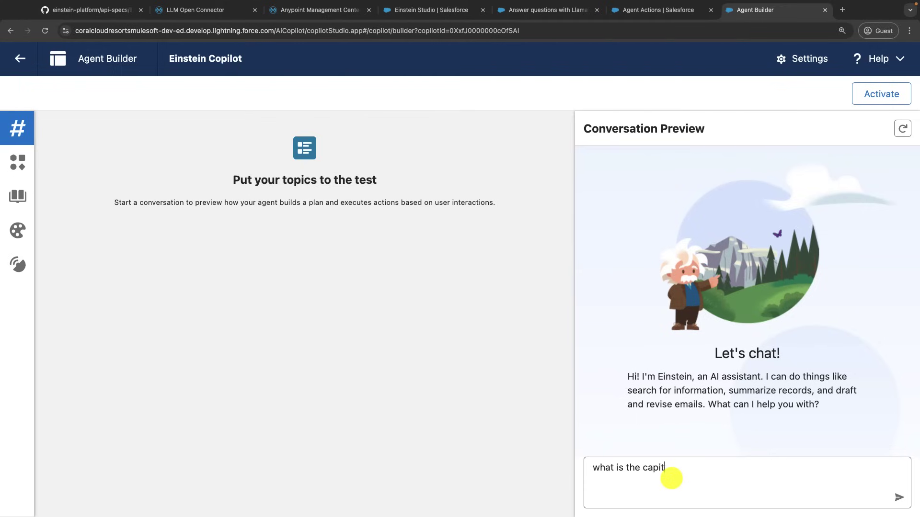
pyautogui.write('?')
pyautogui.press('Return')
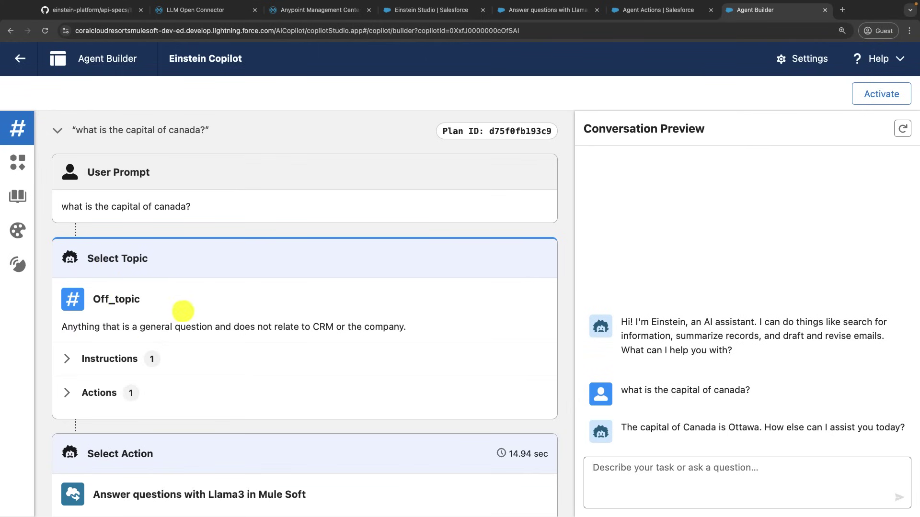
pyautogui.scroll(-1, 256, 294)
pyautogui.scroll(-3, 255, 294)
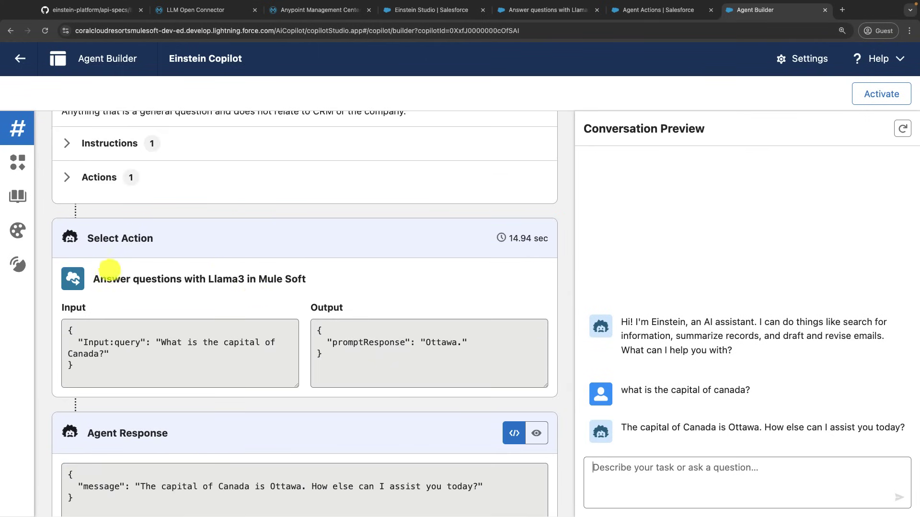